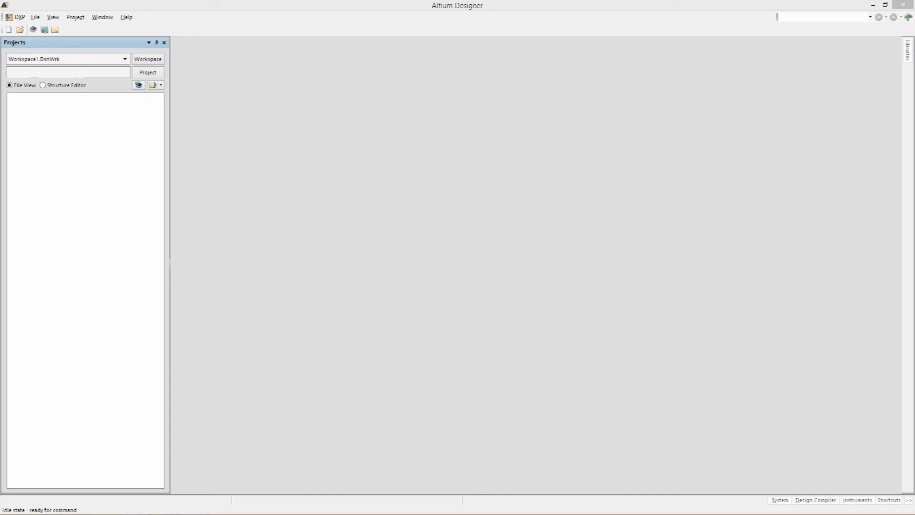
Bring the Altium Designer window with the empty Workspace1.DsnWrk workspace into focus.
left_click(322, 4)
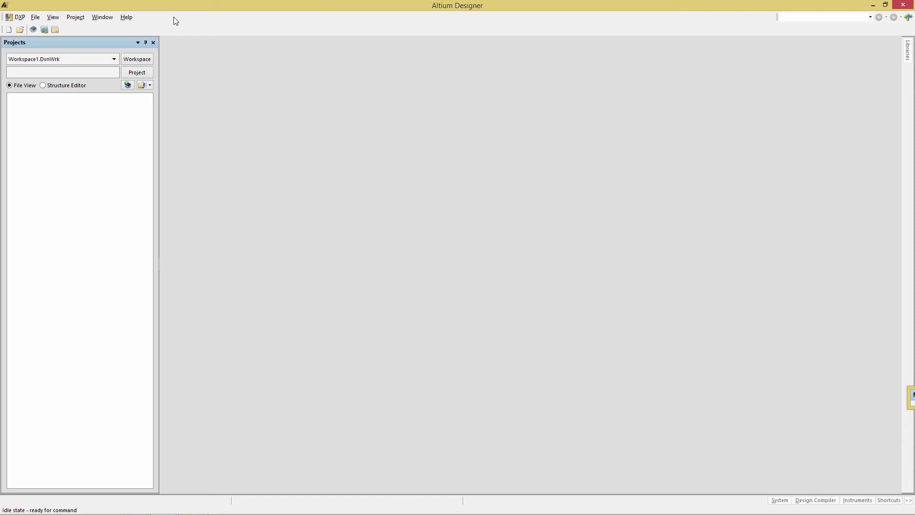
Open the JFET.PrjPCB project so the JFET.SchDoc test schematic is shown.
left_click(35, 16)
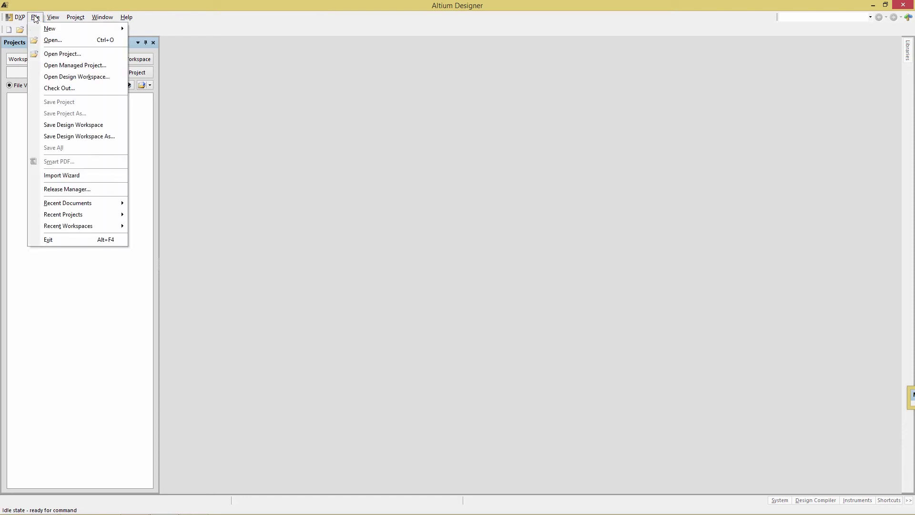
key("Escape")
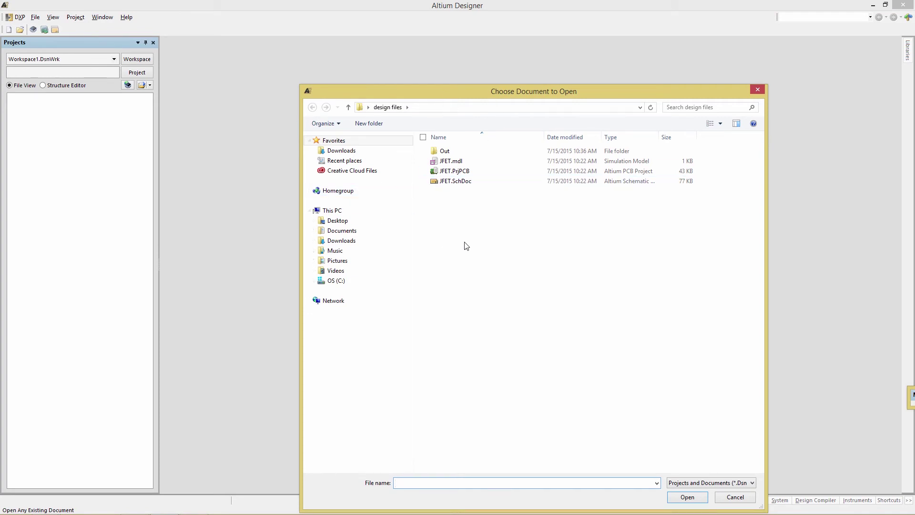
double_click(455, 173)
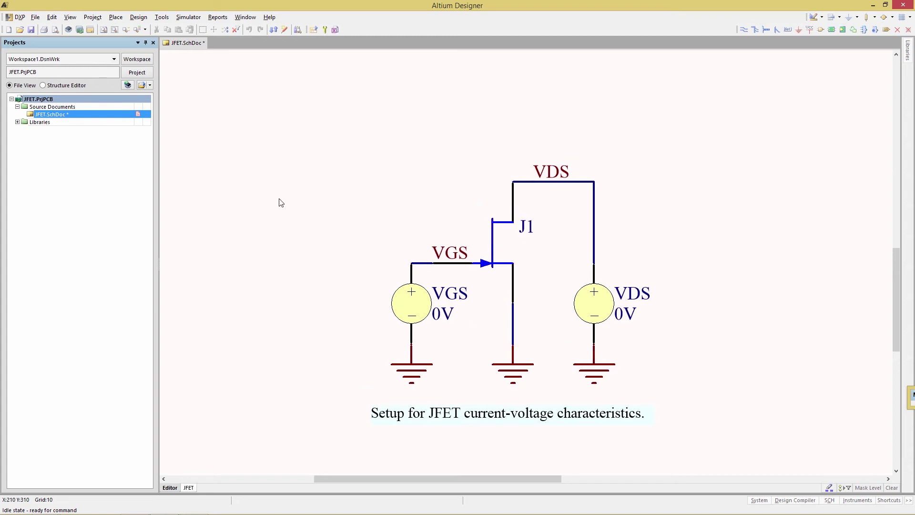
In Analyses Setup, disable Operating Point and Transient Analysis and enable DC Sweep Analysis.
left_click_drag(308, 30, 382, 30)
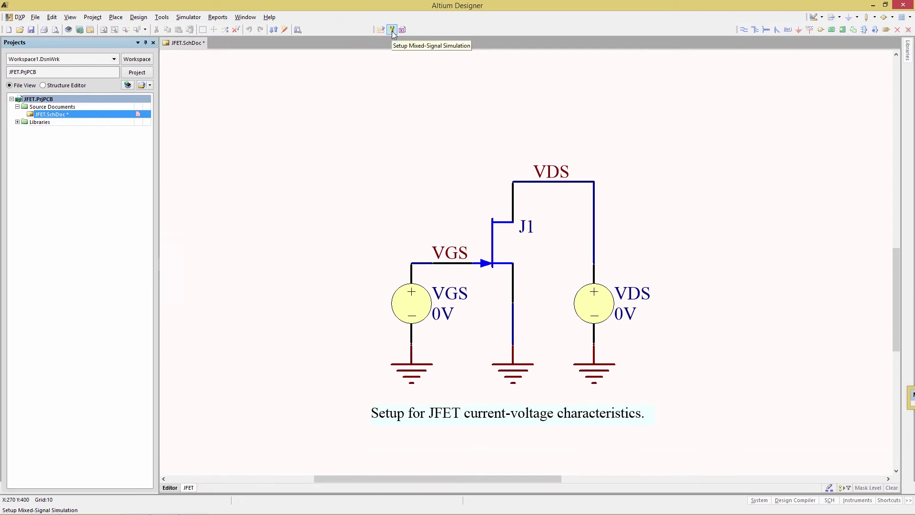
left_click(391, 31)
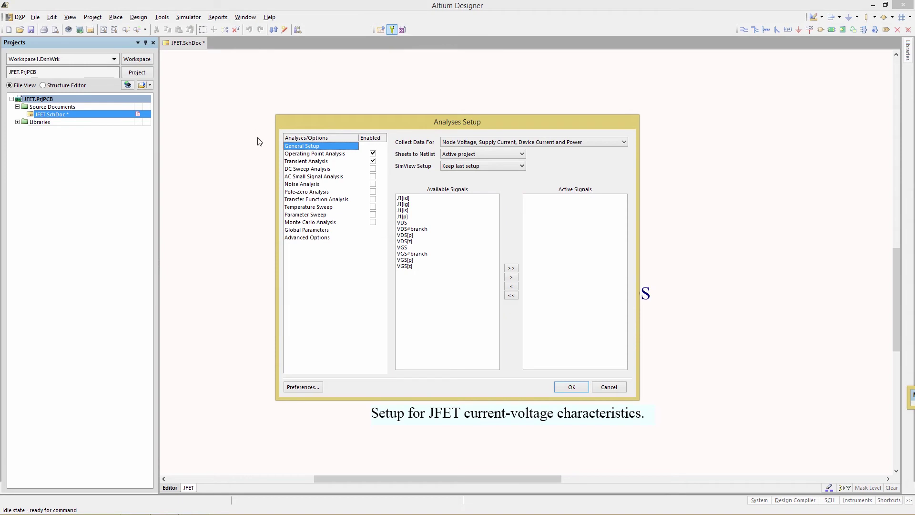
left_click(373, 153)
left_click(373, 162)
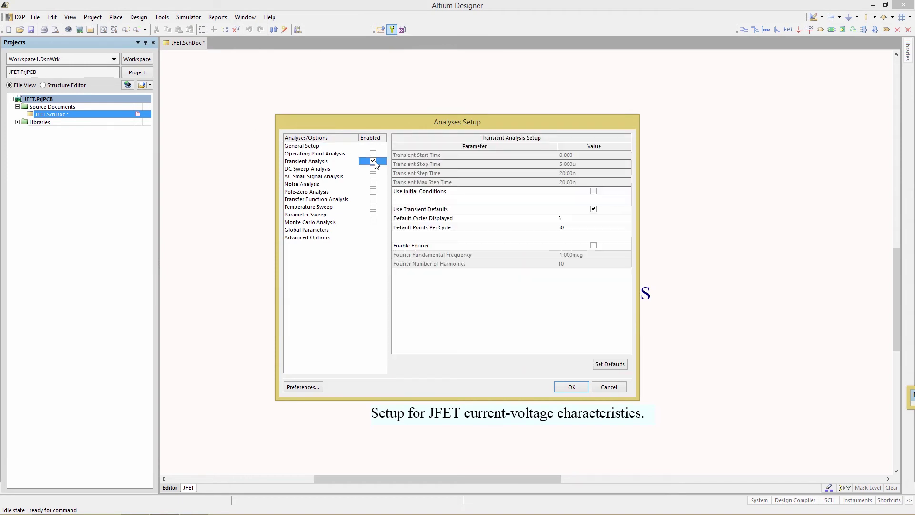
left_click(315, 169)
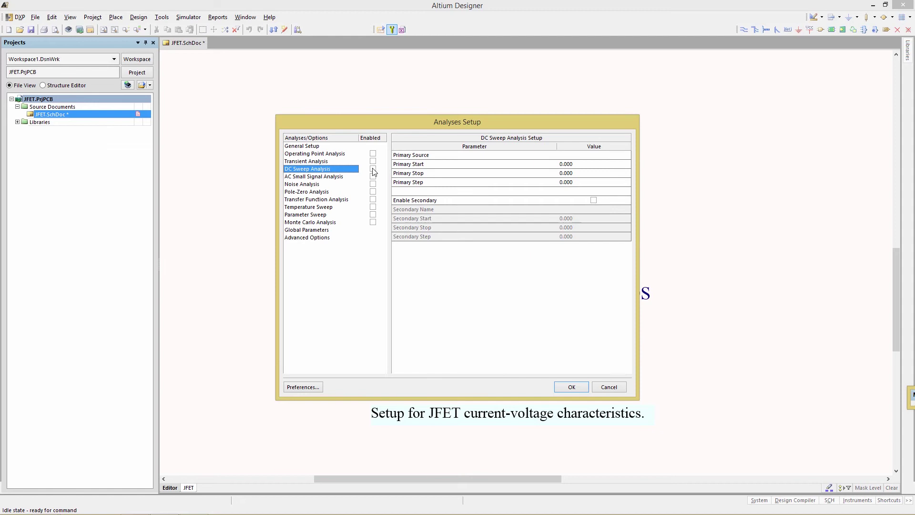
left_click(373, 170)
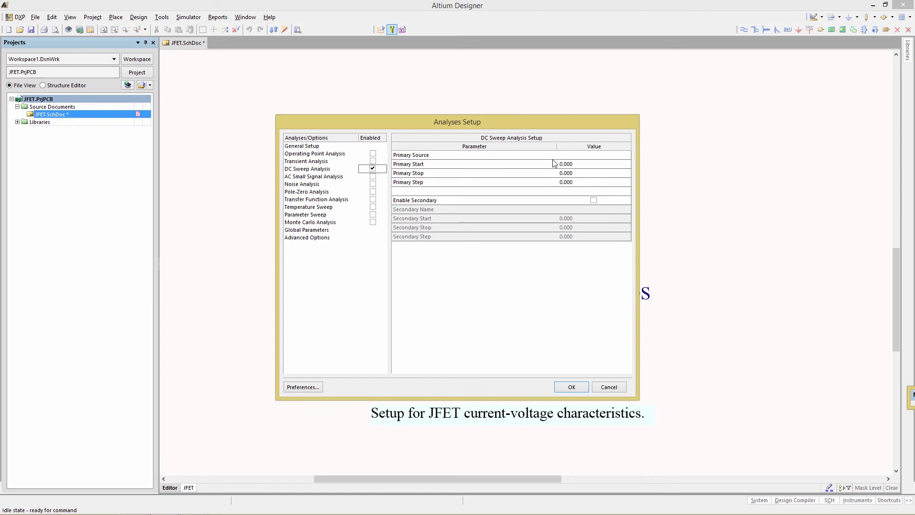
Set the primary DC sweep source to VDS with stop 5 and step 0.1.
left_click(571, 159)
left_click(571, 158)
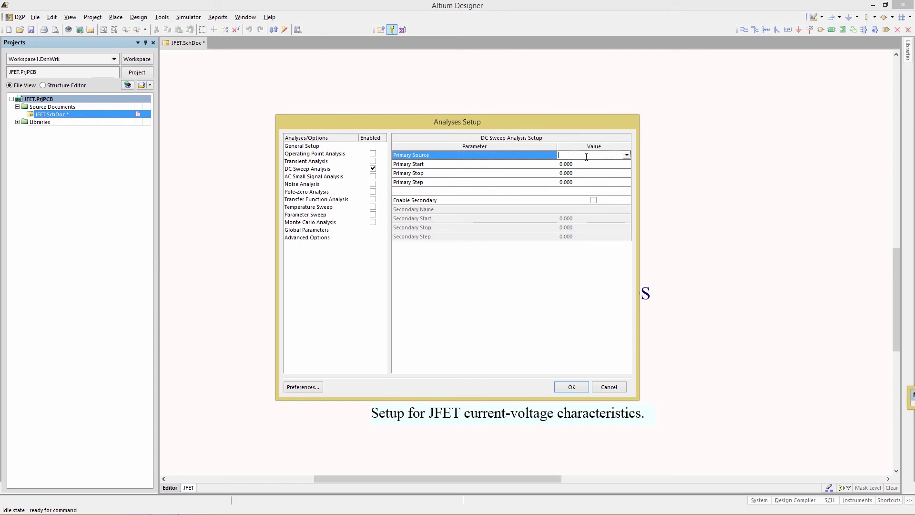
left_click(627, 155)
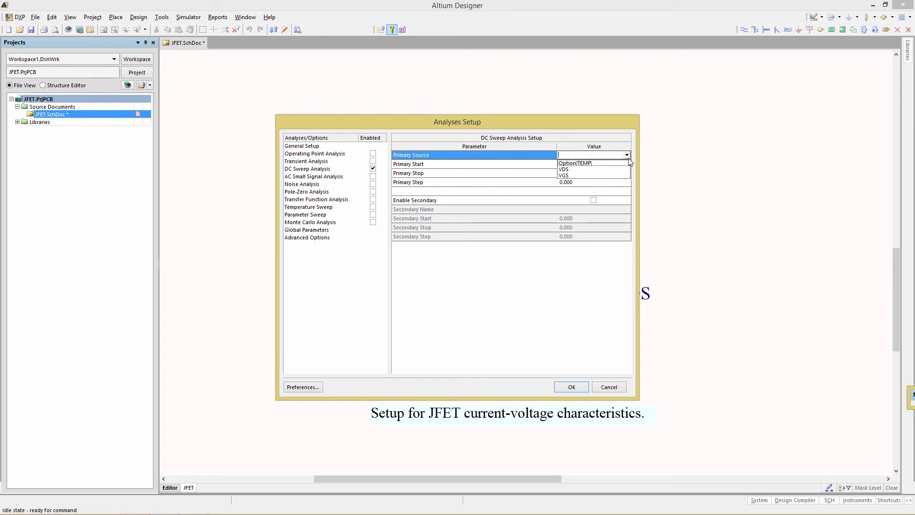
left_click(582, 170)
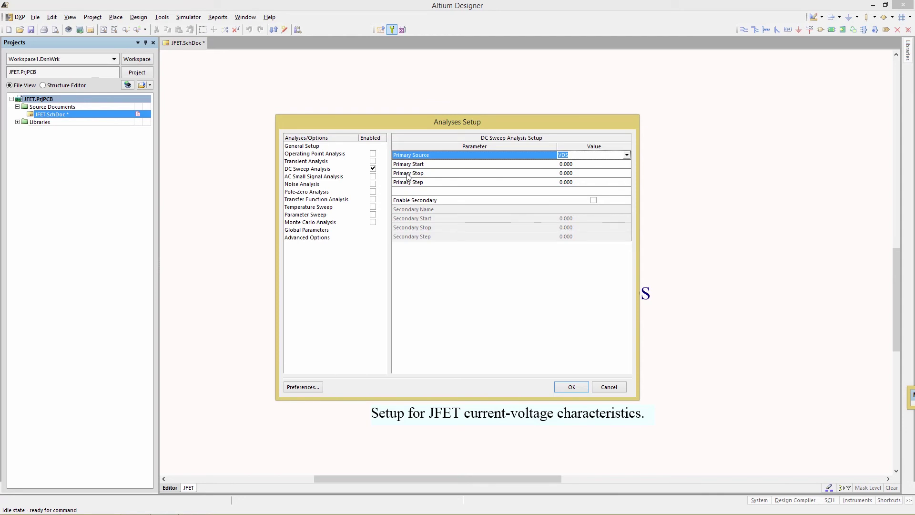
left_click(566, 172)
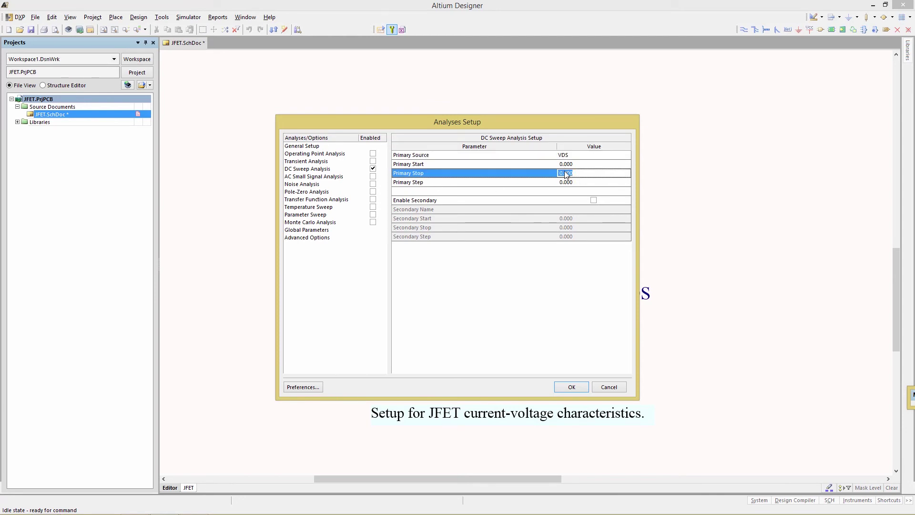
type("5")
left_click(569, 183)
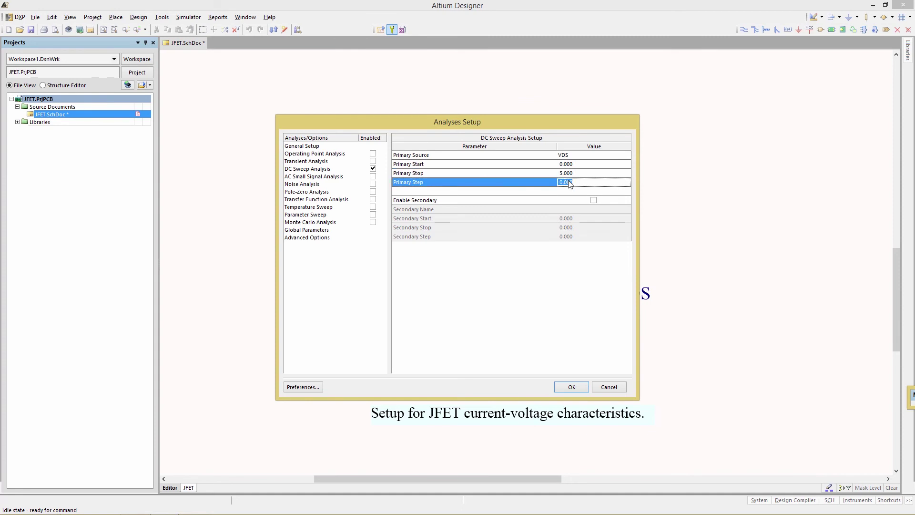
type(".1")
key("Return")
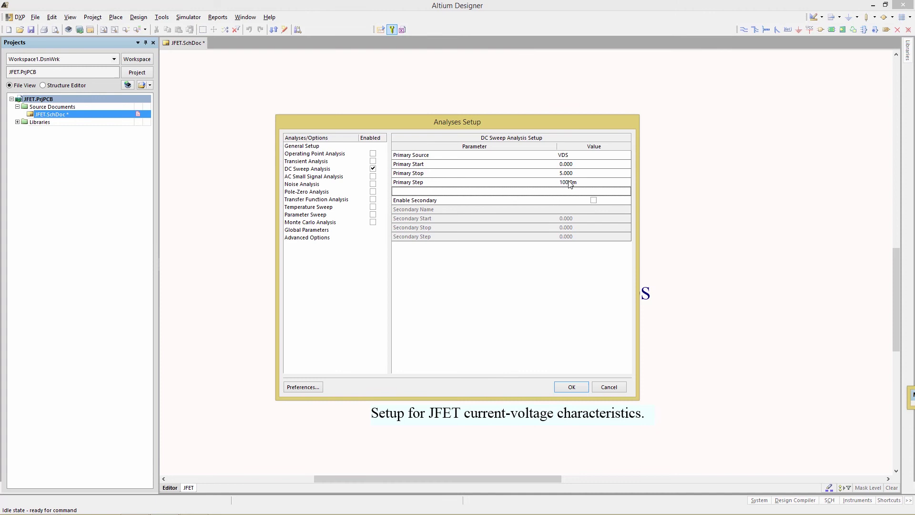
Enable a secondary sweep on VGS starting at -1.4 with a 0.2 step.
left_click(593, 201)
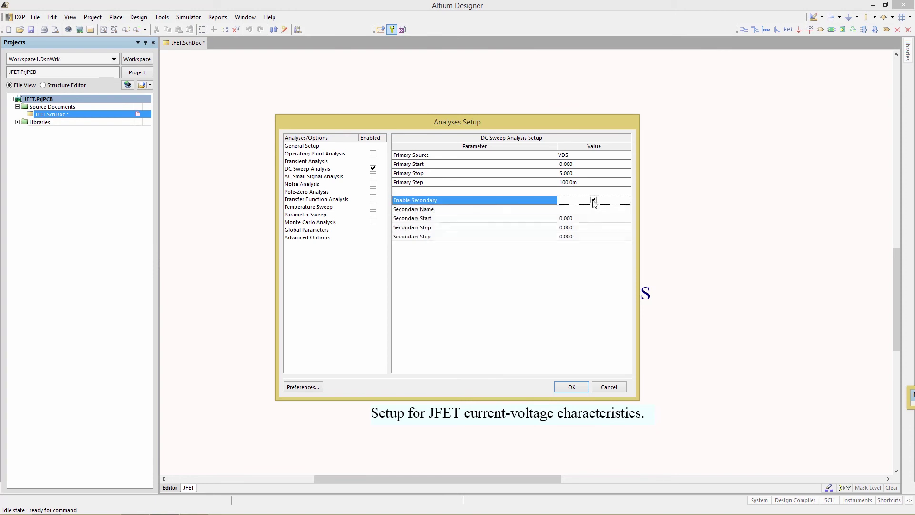
left_click(594, 210)
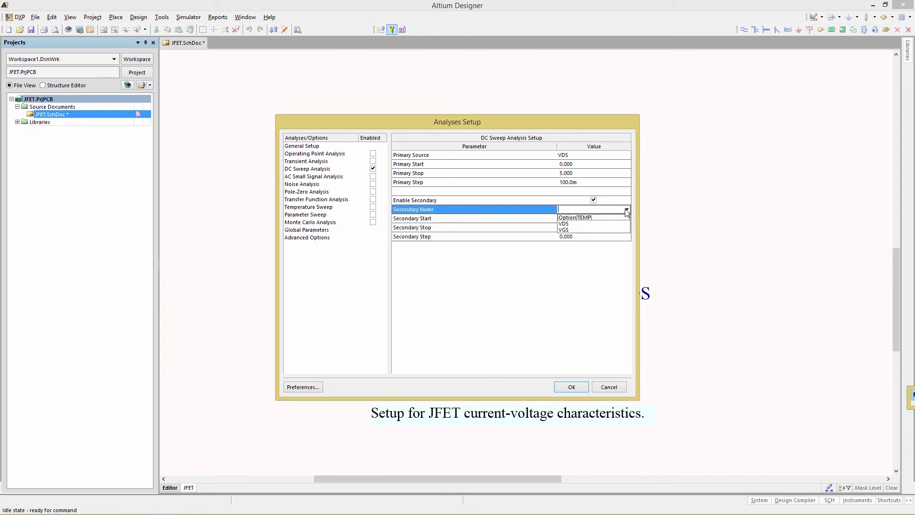
left_click(568, 230)
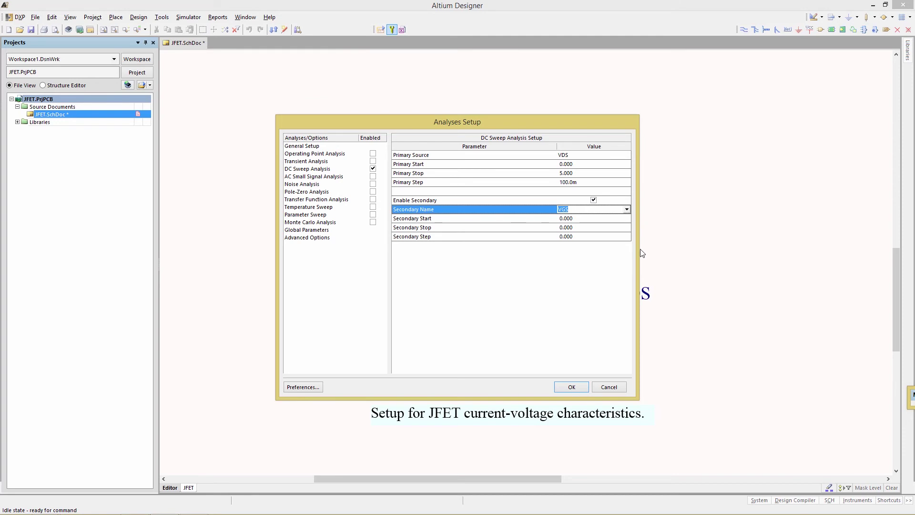
left_click(571, 220)
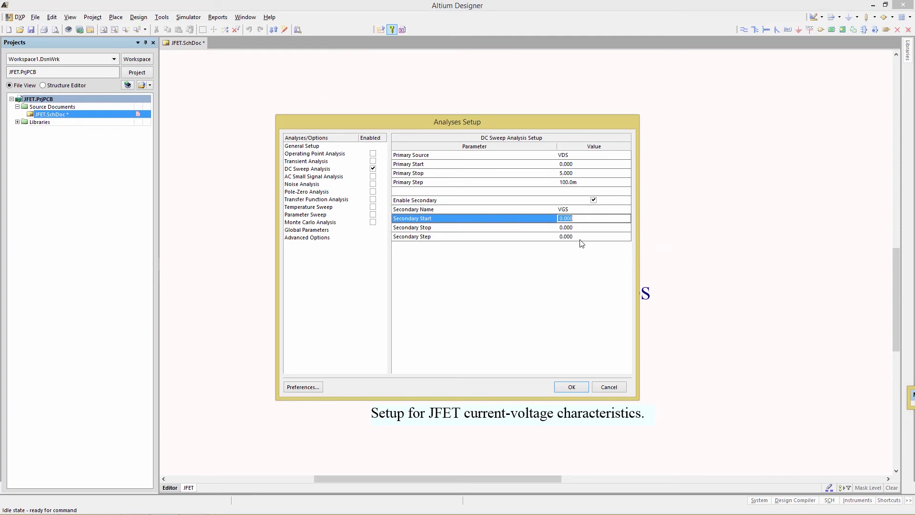
type("-1.4")
left_click(572, 238)
type("0.2")
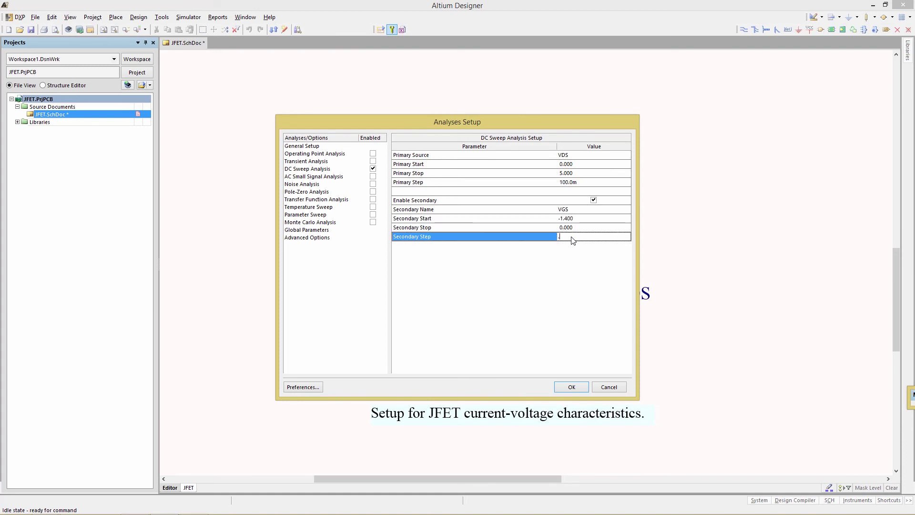
key("Return")
key("Tab")
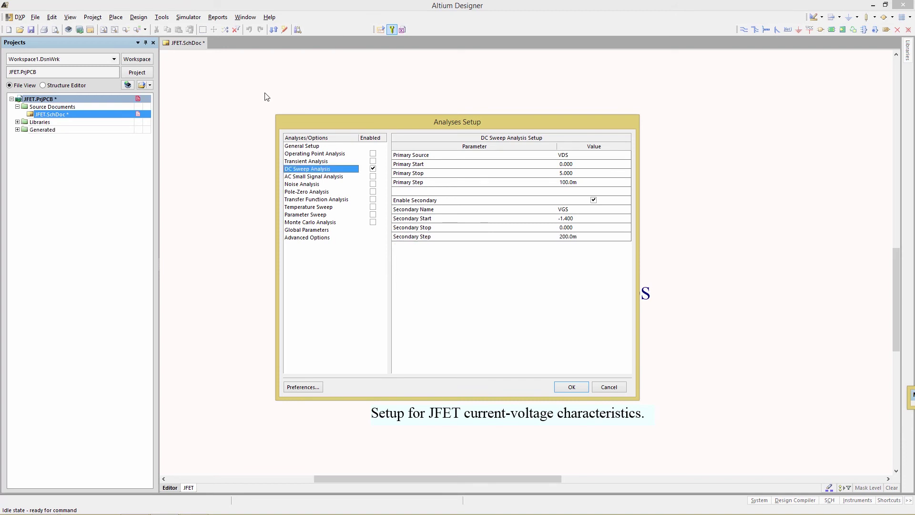
Make J1[id] the only active signal, set SimView to Show active signals, and confirm.
left_click(302, 147)
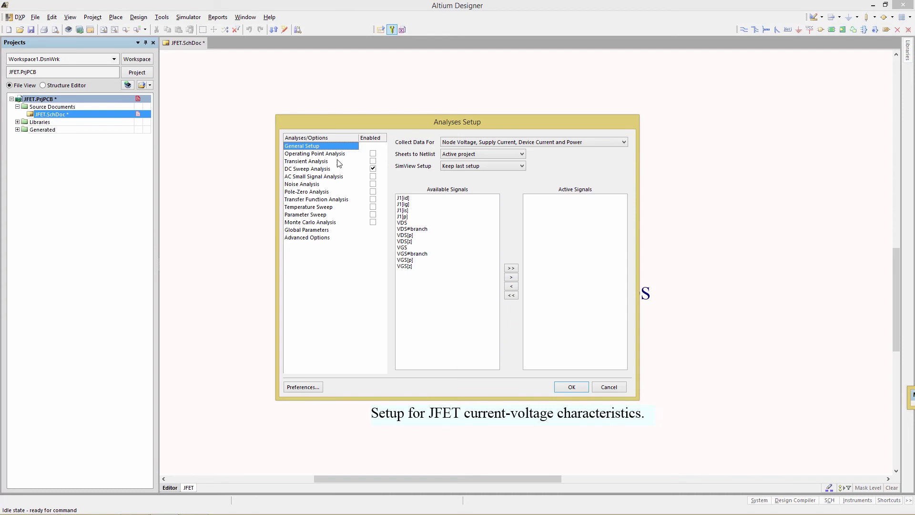
left_click(408, 198)
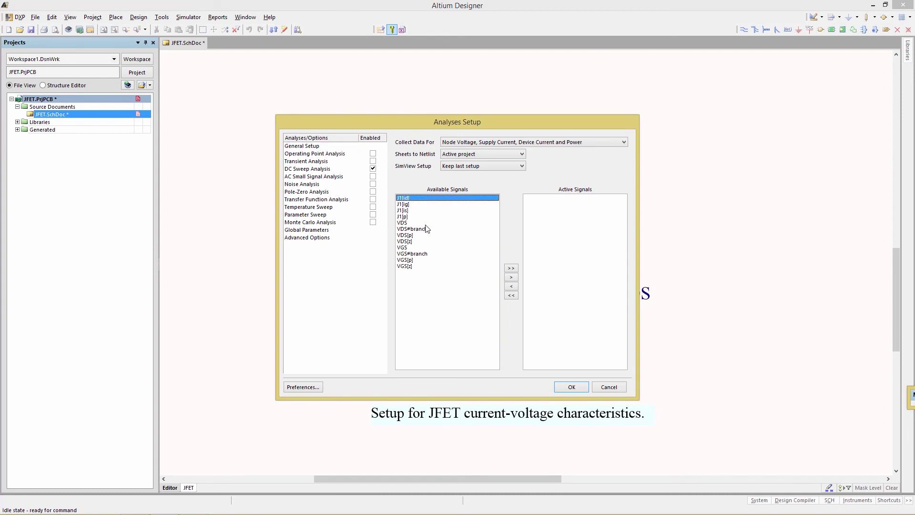
left_click(511, 277)
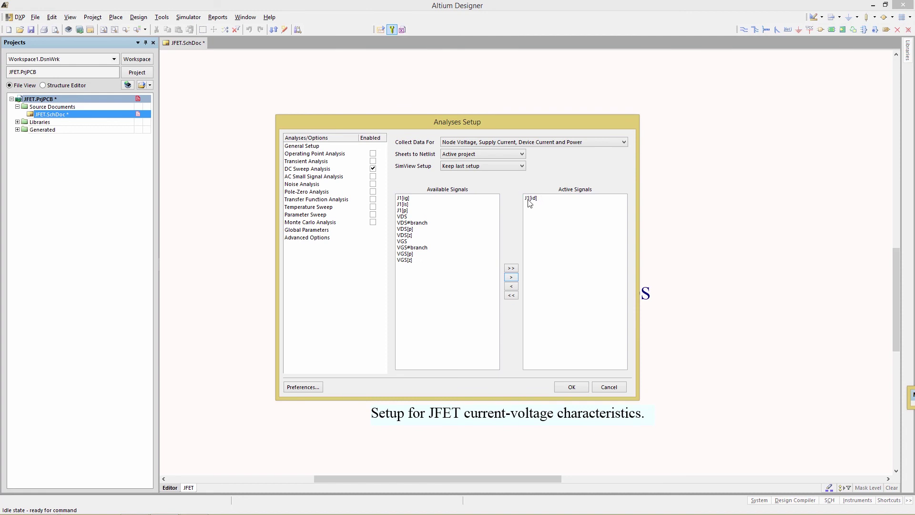
left_click(572, 388)
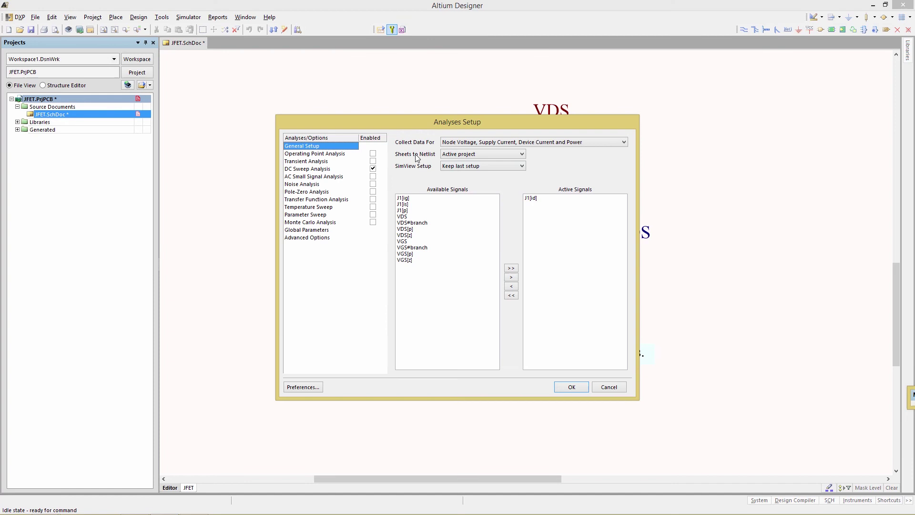
left_click(522, 166)
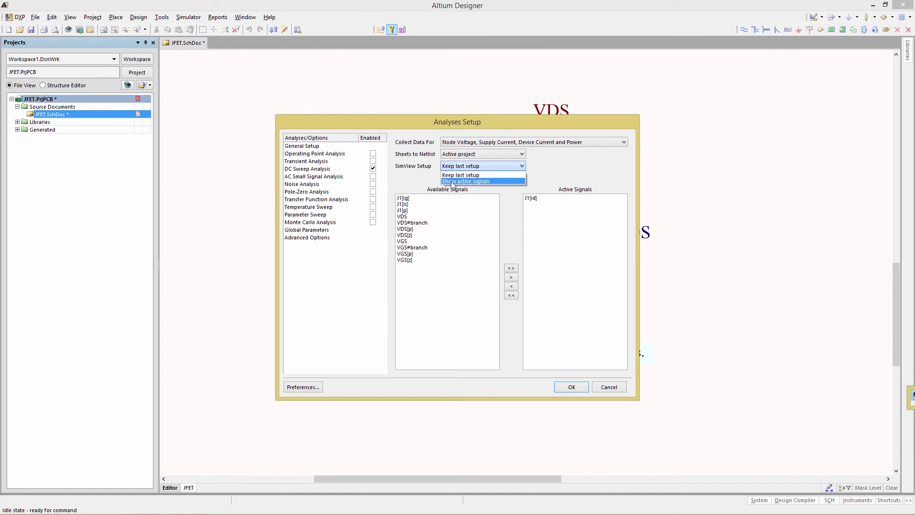
left_click(453, 183)
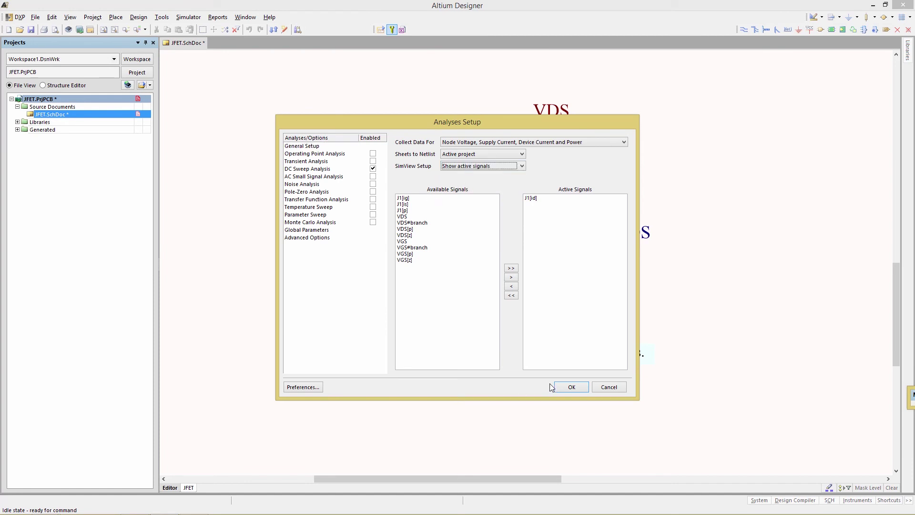
left_click(566, 388)
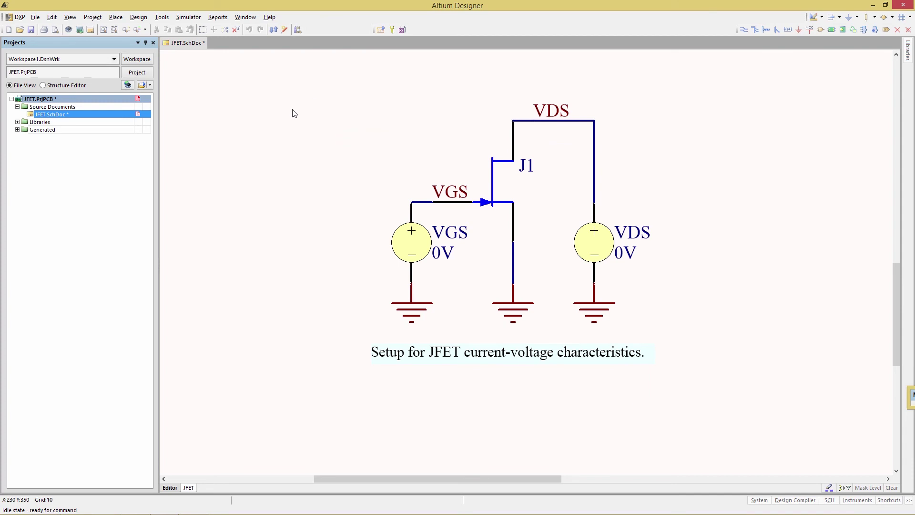
Run the mixed-signal simulation to plot J1[id] curves against VDS in JFET.sdf.
left_click(380, 31)
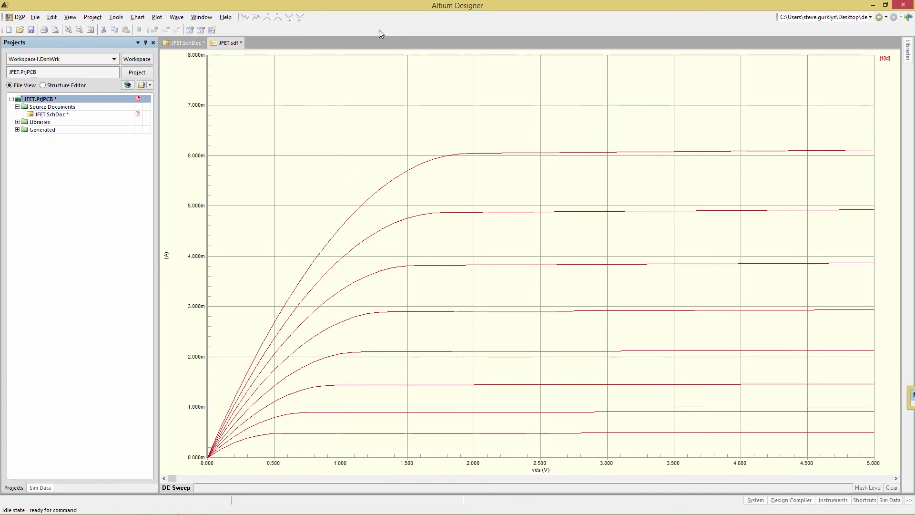